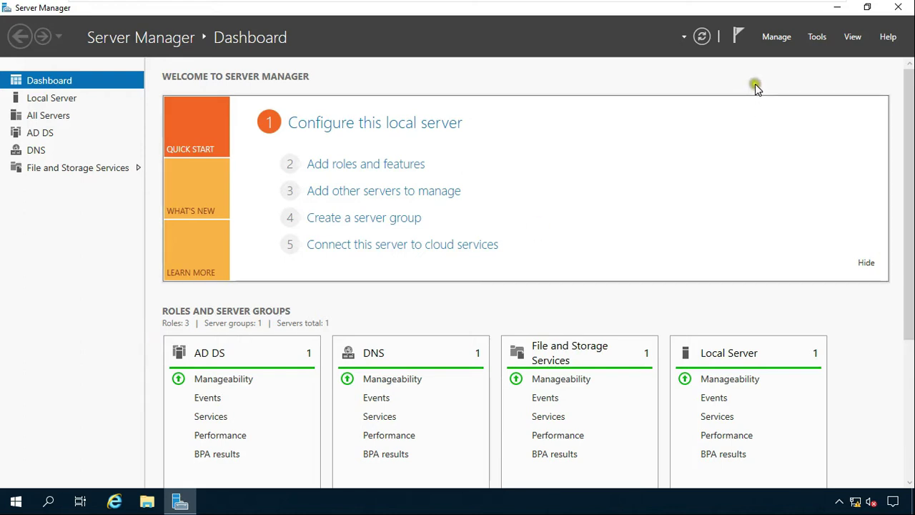
# Launch Group Policy Management from the Tools menu and maximize its window
pyautogui.click(815, 39)
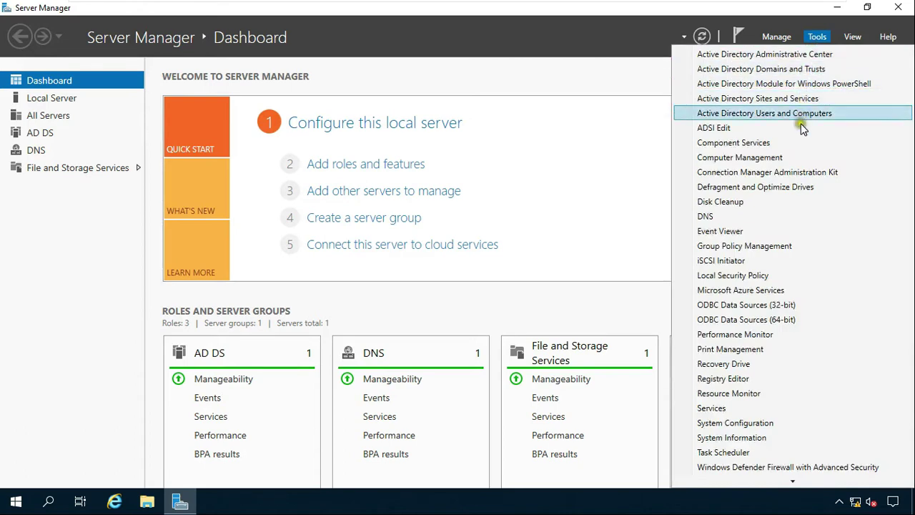
pyautogui.click(768, 247)
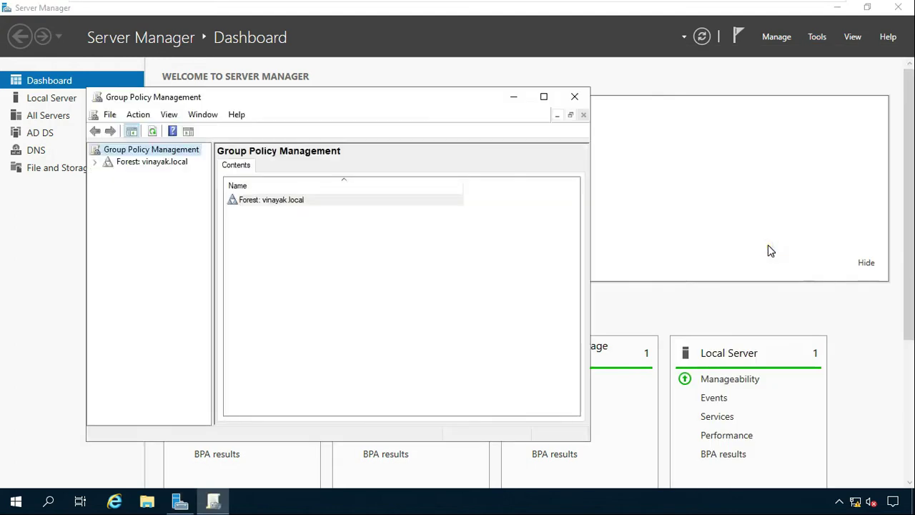
pyautogui.click(543, 96)
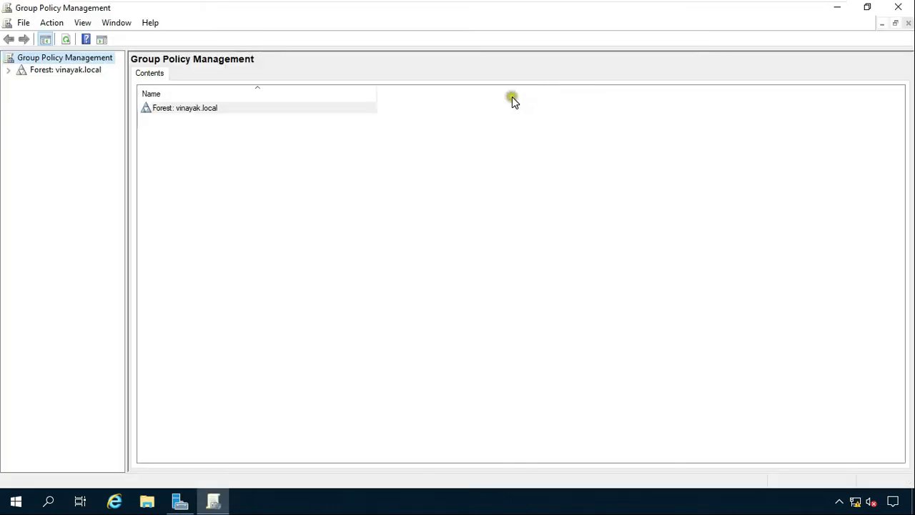
# Expand the vinayak.local forest and domain, then select the Default Domain Policy
pyautogui.click(8, 70)
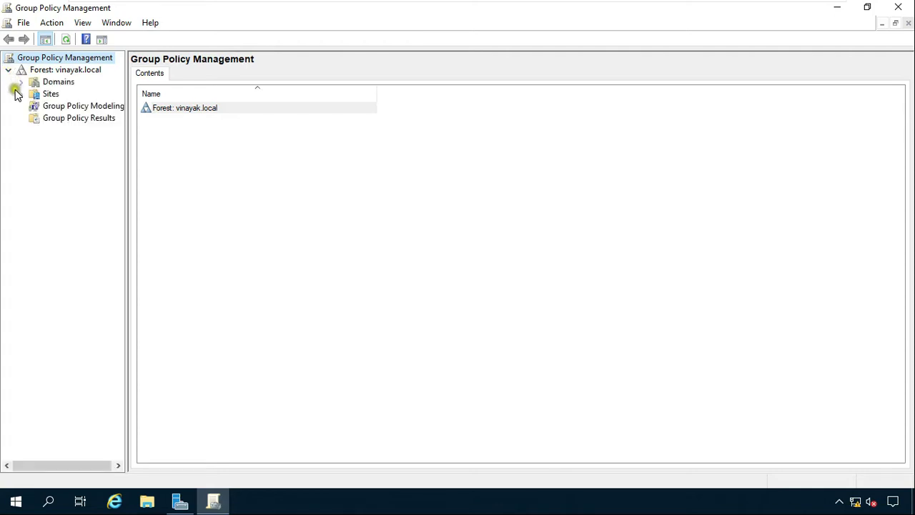
pyautogui.click(21, 82)
pyautogui.click(58, 96)
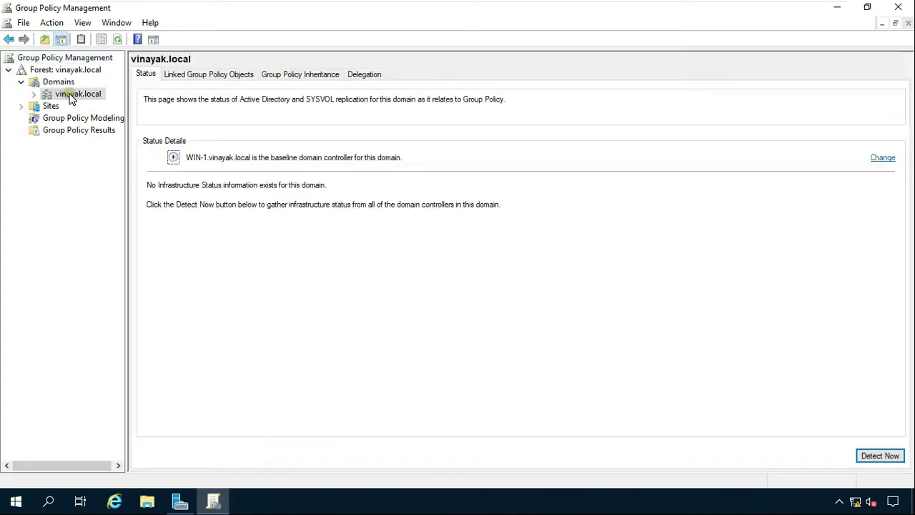
pyautogui.click(33, 93)
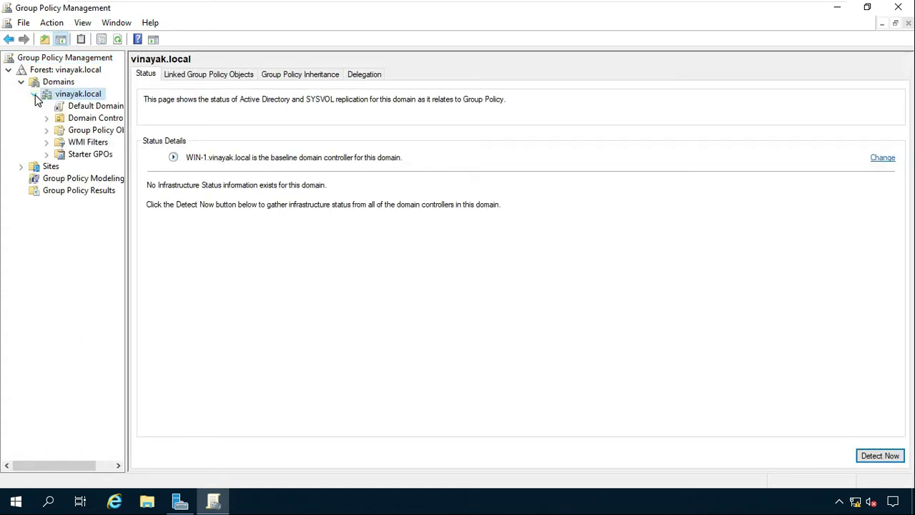
pyautogui.moveTo(125, 106); pyautogui.dragTo(250, 111)
pyautogui.click(125, 106)
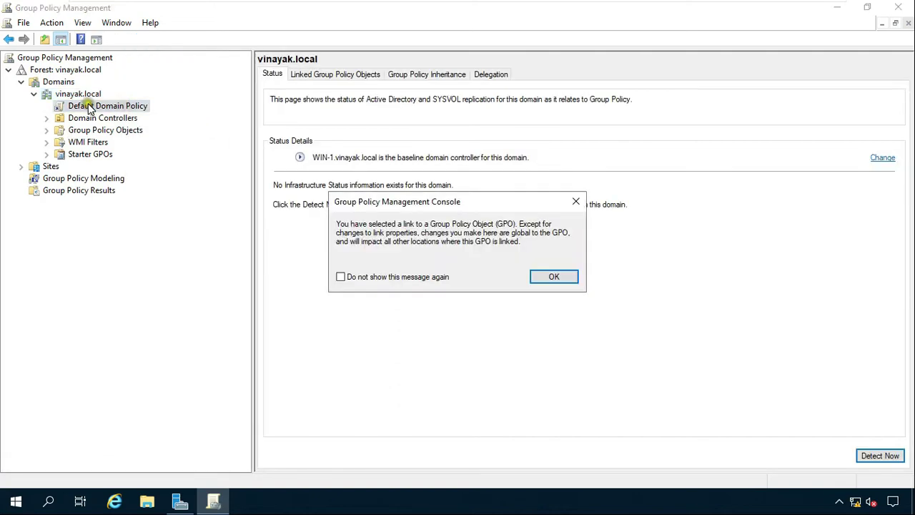
pyautogui.click(541, 277)
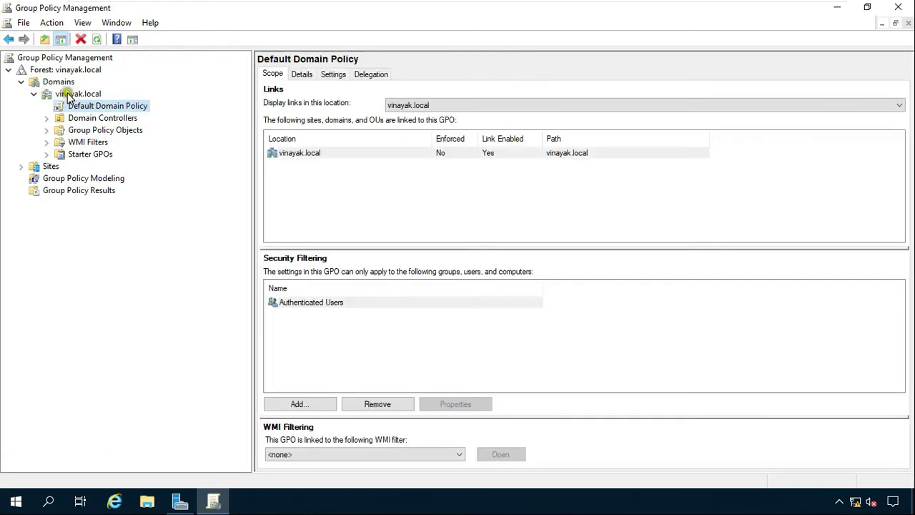
# Edit the Default Domain Policy, view Computer Configuration's Administrative Templates, then close the editor
pyautogui.rightClick(148, 107)
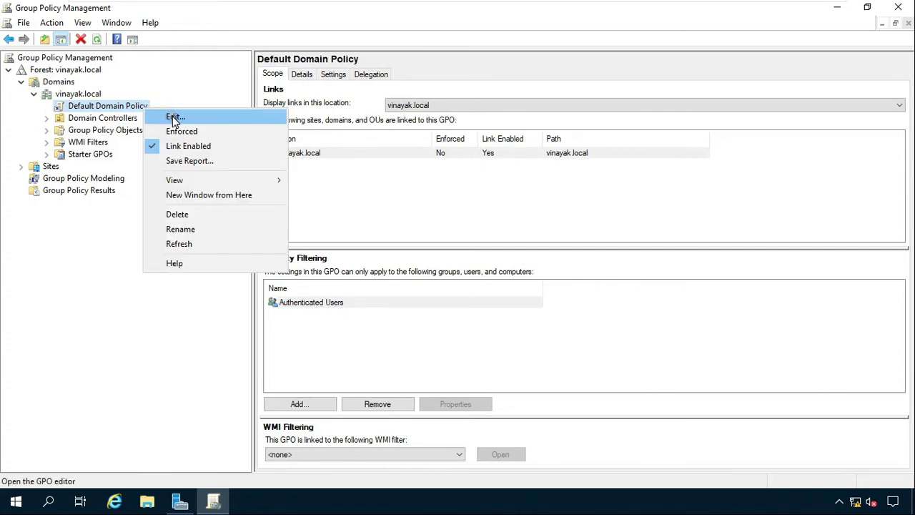
pyautogui.click(175, 117)
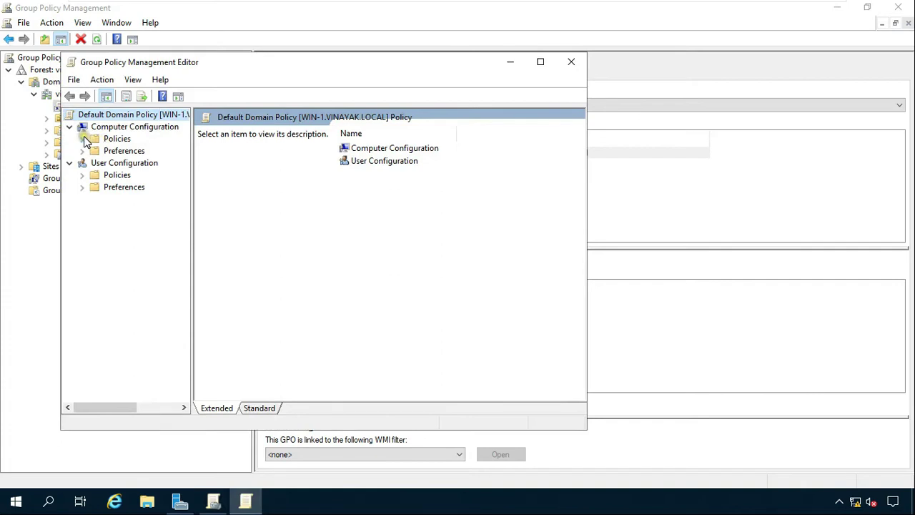
pyautogui.click(81, 139)
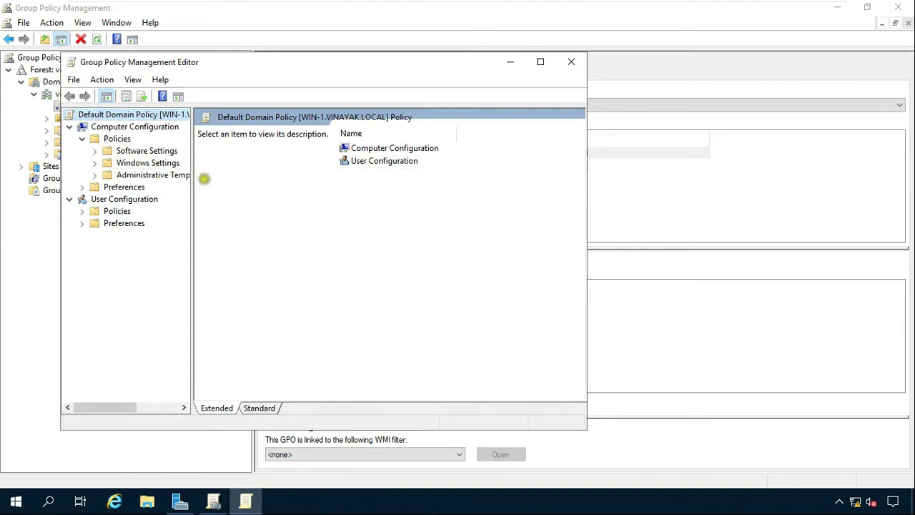
pyautogui.moveTo(191, 194); pyautogui.dragTo(355, 200)
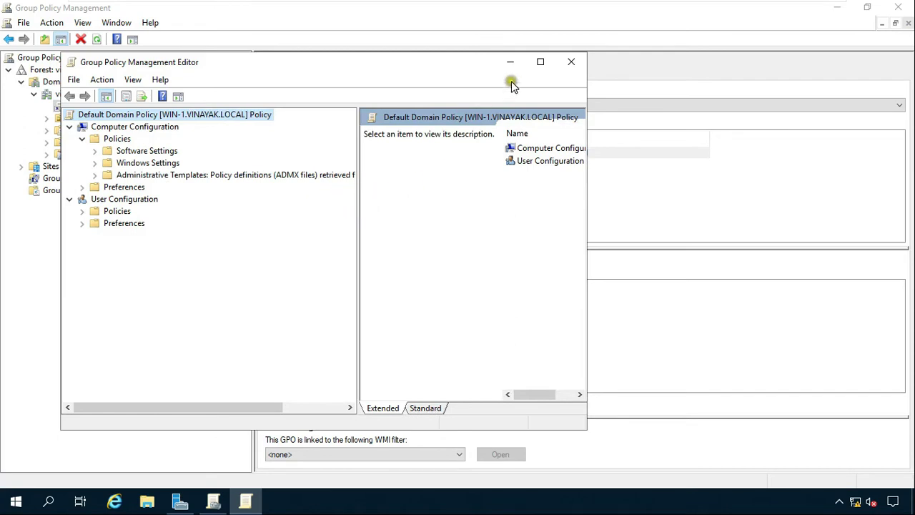
pyautogui.click(541, 61)
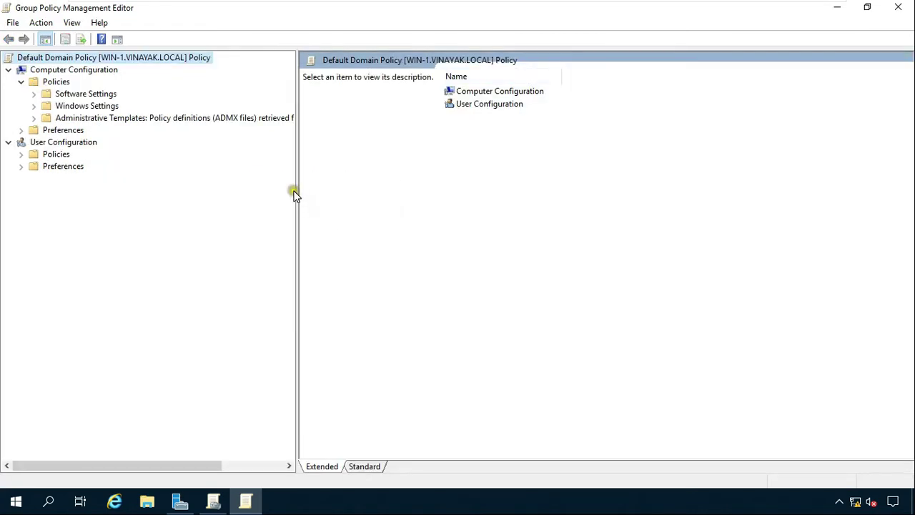
pyautogui.moveTo(298, 192); pyautogui.dragTo(390, 183)
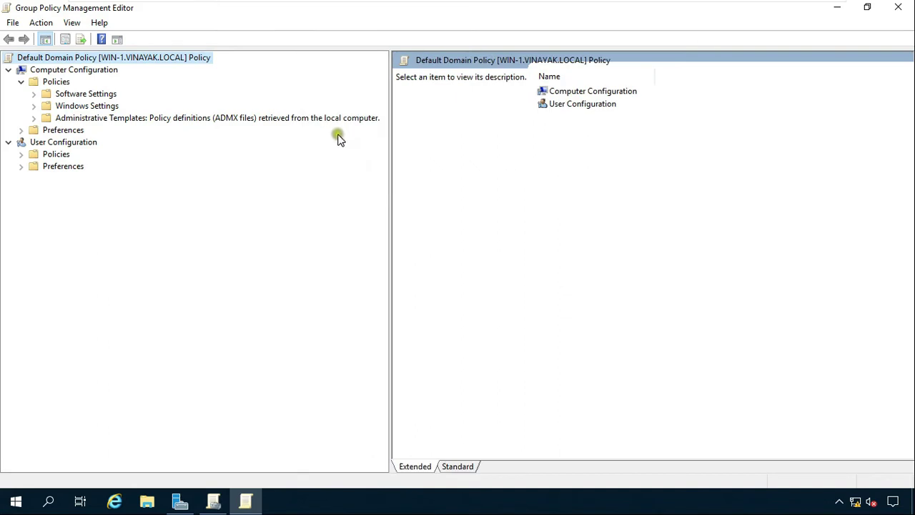
pyautogui.click(288, 121)
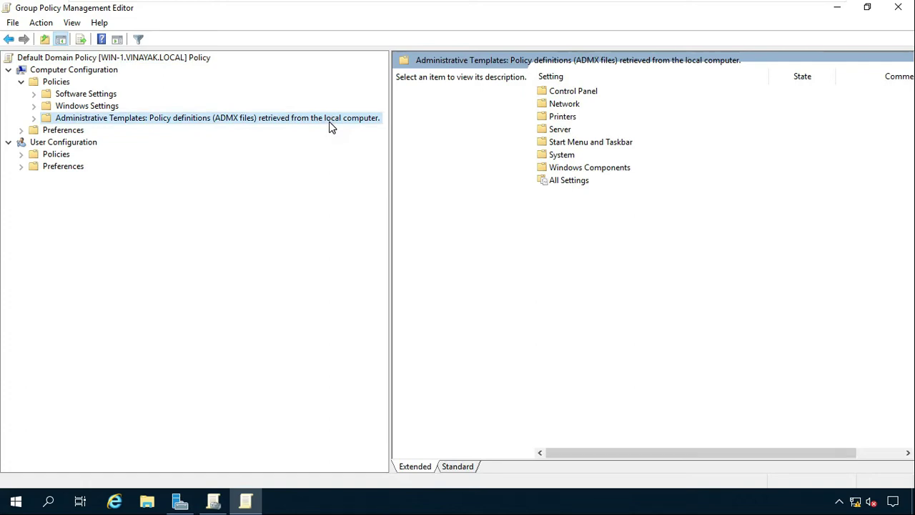
pyautogui.click(897, 7)
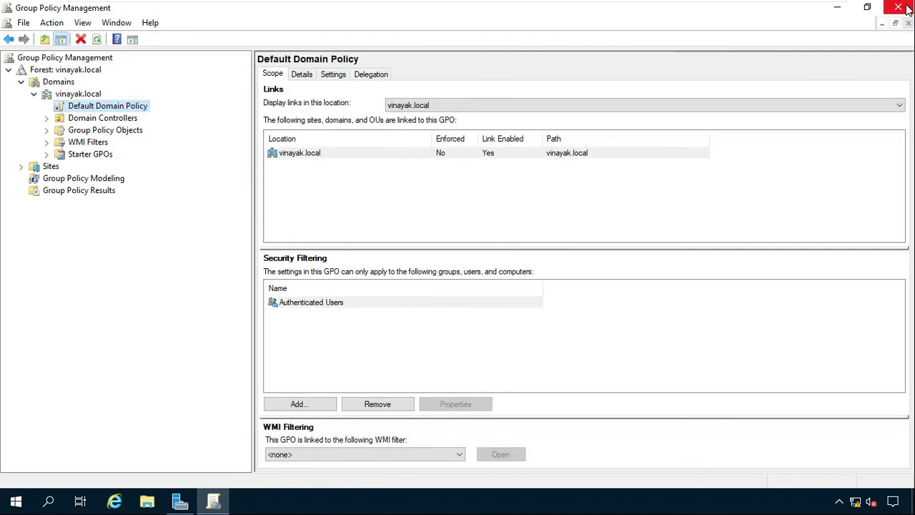
# Close Group Policy Management and open C:\Windows in File Explorer
pyautogui.click(897, 7)
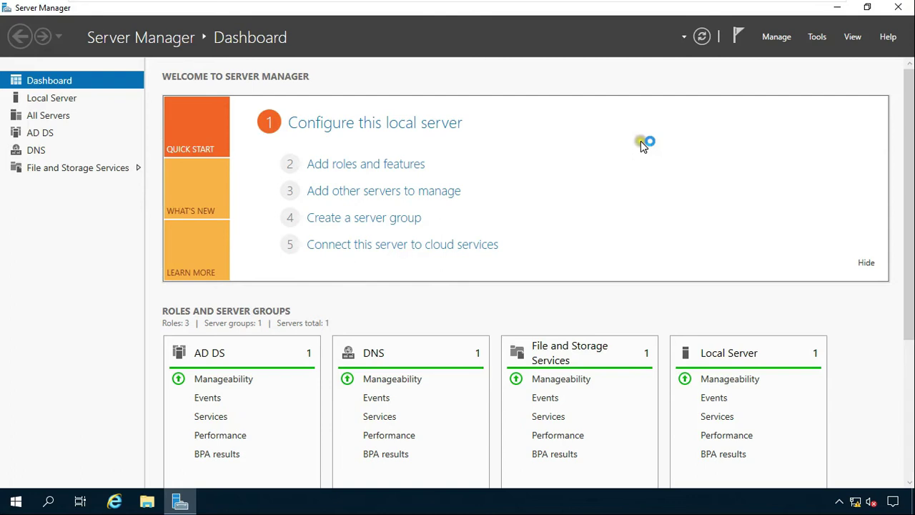
pyautogui.click(148, 503)
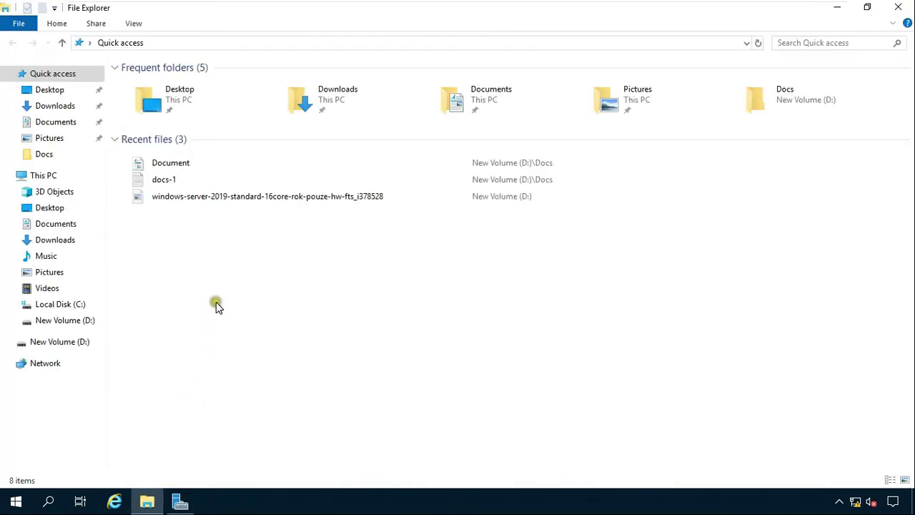
pyautogui.click(44, 178)
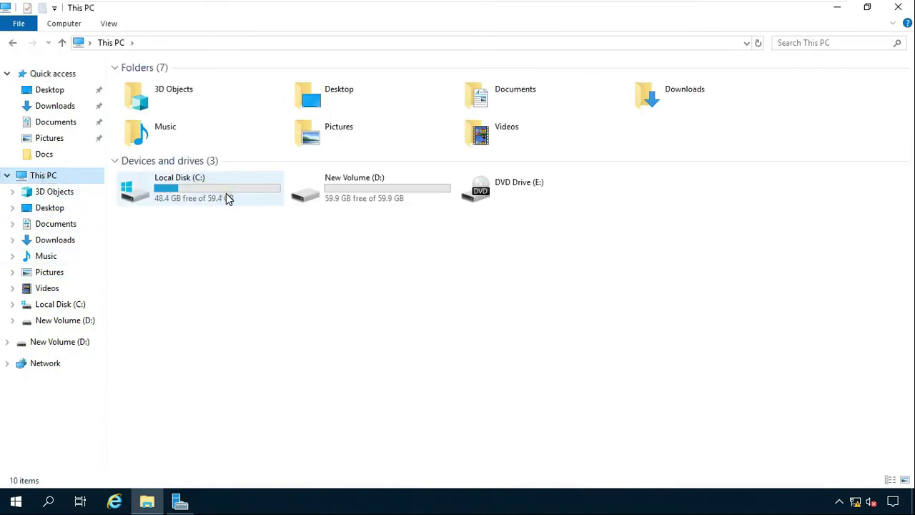
pyautogui.click(226, 194)
pyautogui.doubleClick(226, 195)
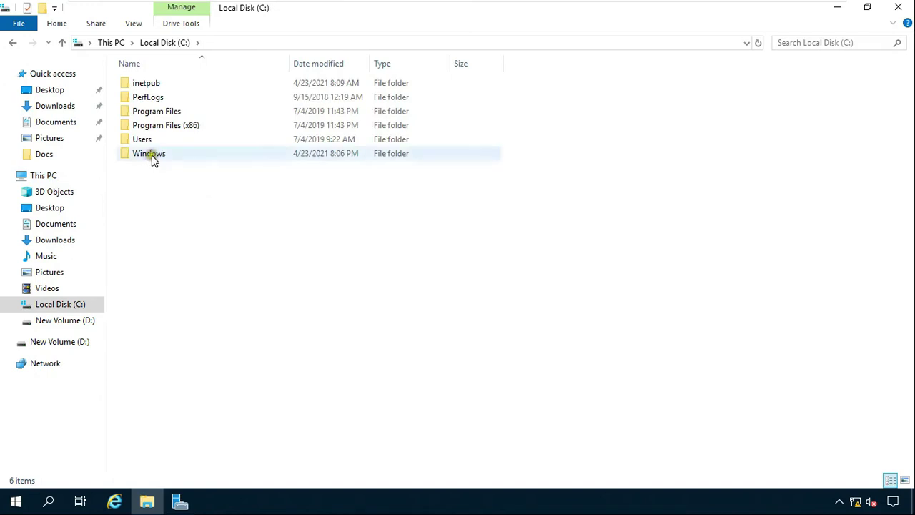
pyautogui.doubleClick(151, 159)
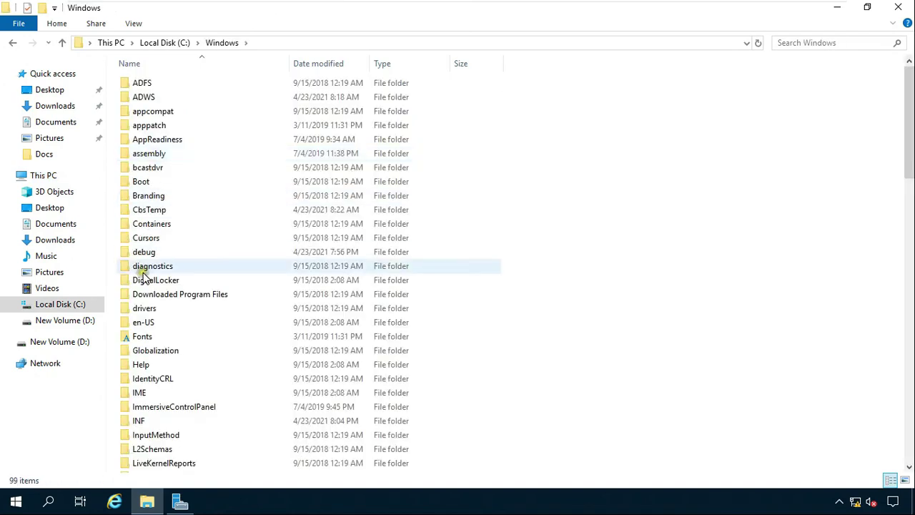
# Browse the PolicyDefinitions folder, then copy it from C:\Windows
pyautogui.click(143, 271)
pyautogui.write('po')
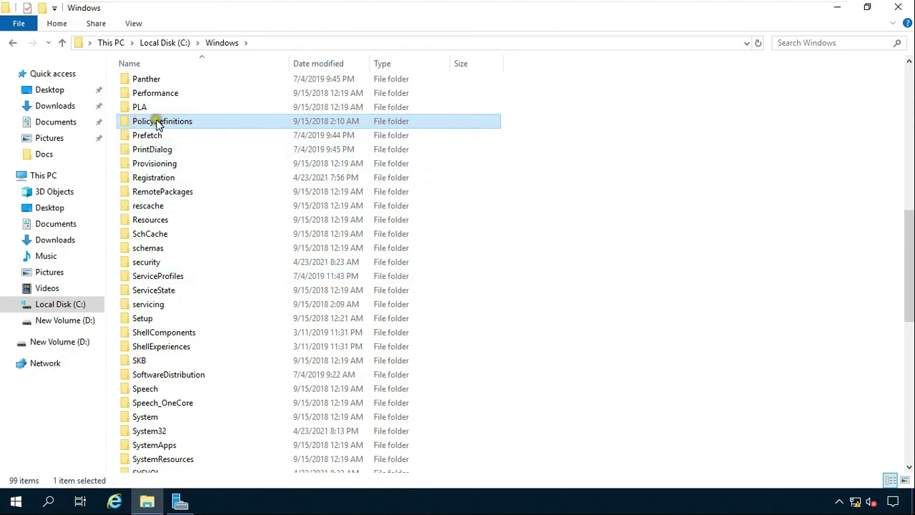
pyautogui.moveTo(162, 121)
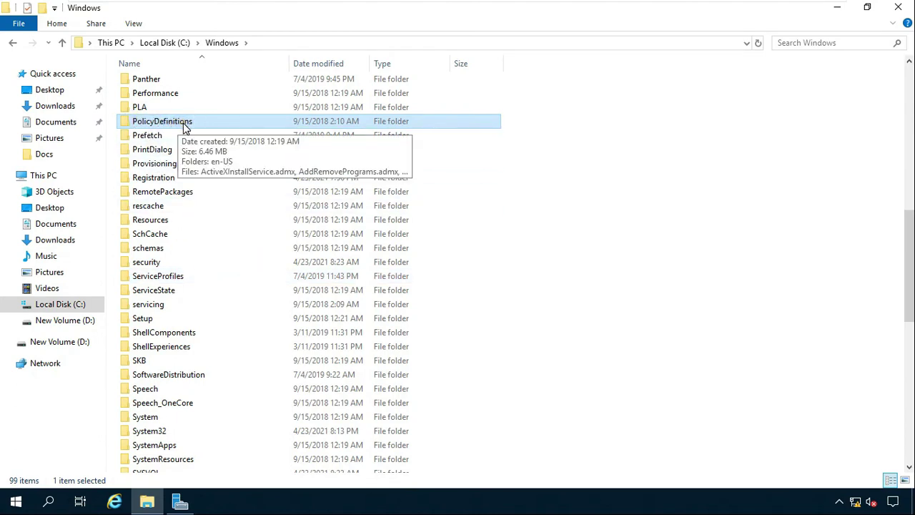
pyautogui.doubleClick(183, 124)
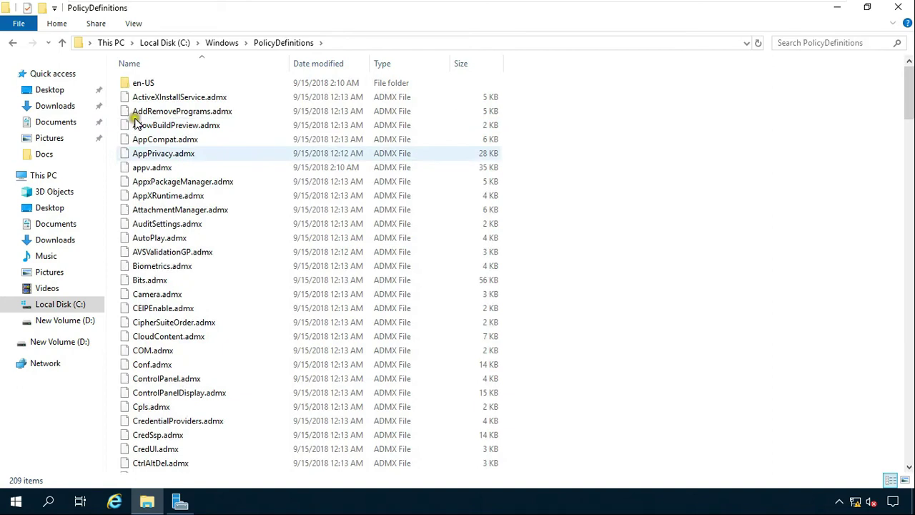
pyautogui.click(13, 43)
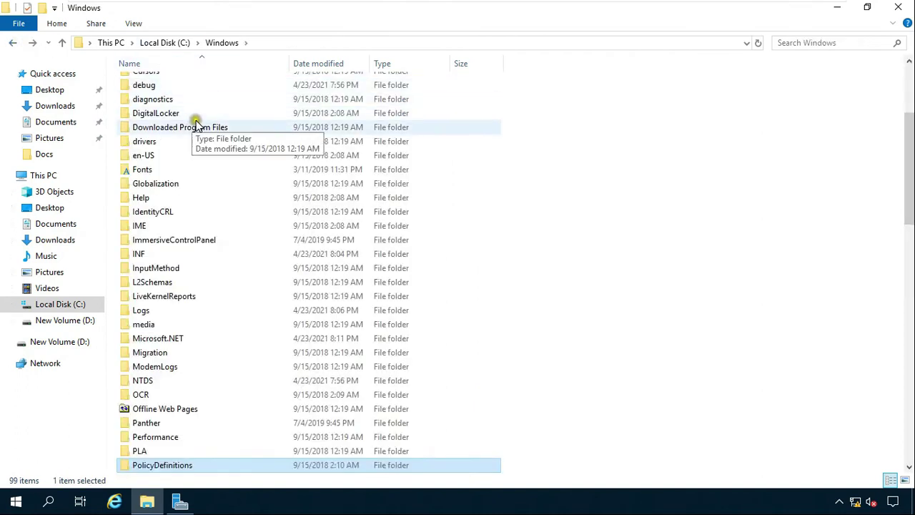
pyautogui.rightClick(170, 470)
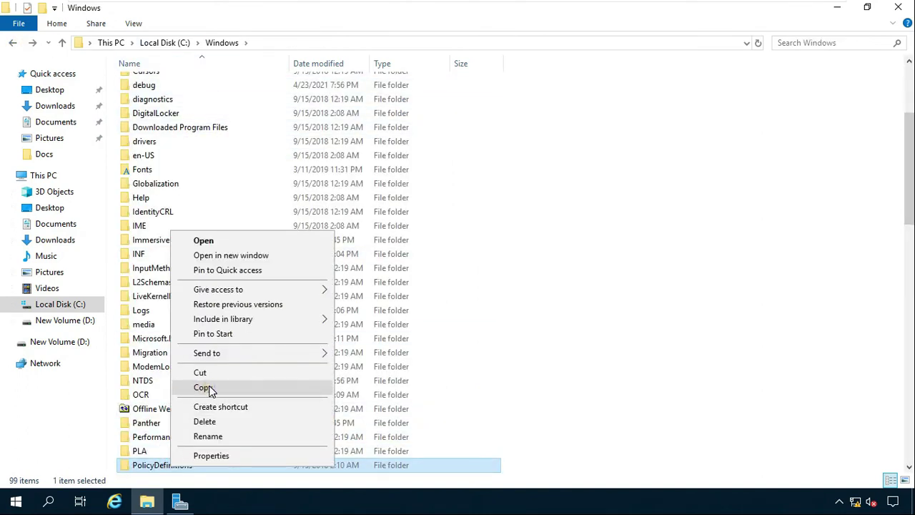
pyautogui.click(204, 387)
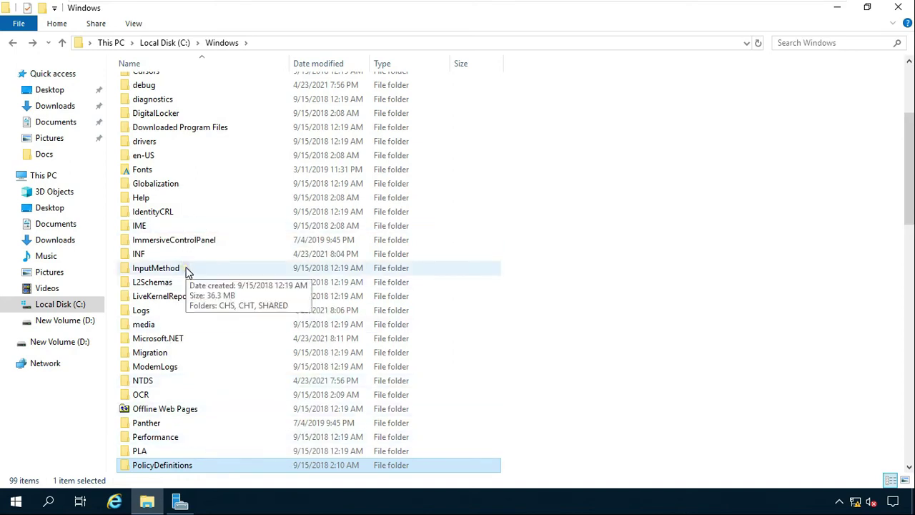
# Go to \\vinayak.local via Run and open SYSVOL > vinayak.local > Policies
pyautogui.rightClick(16, 504)
pyautogui.click(61, 431)
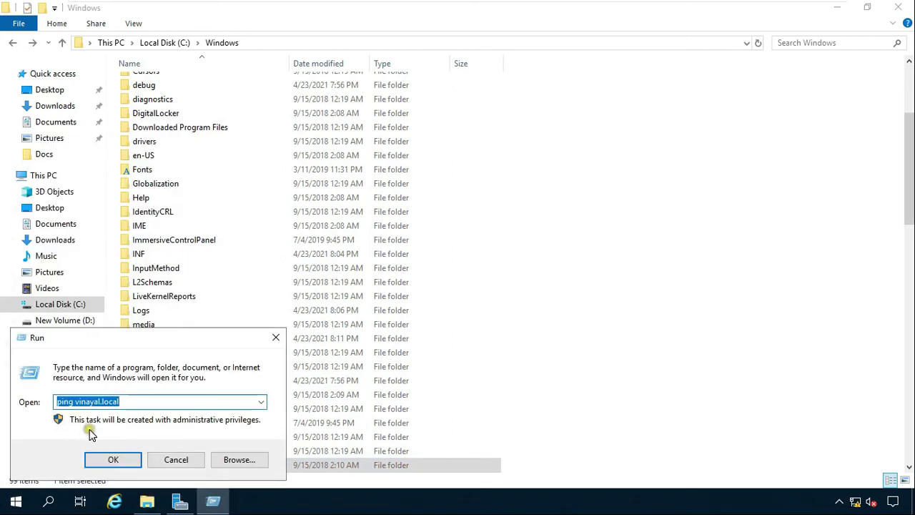
pyautogui.write('\\\\')
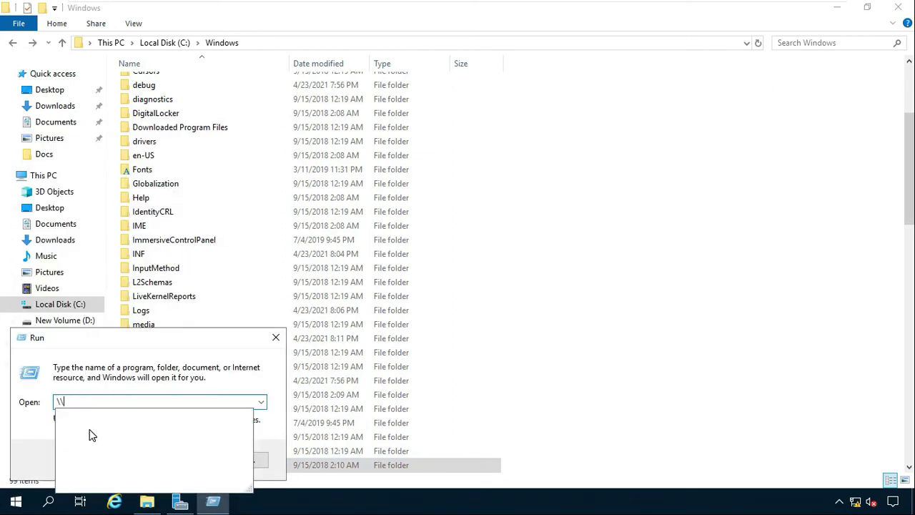
pyautogui.write('vi')
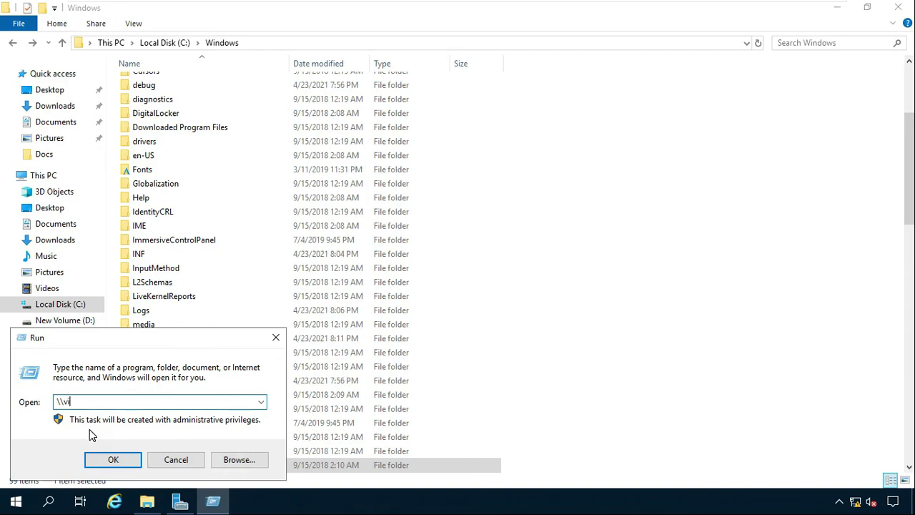
pyautogui.write('nayak')
pyautogui.write('.local')
pyautogui.press('Return')
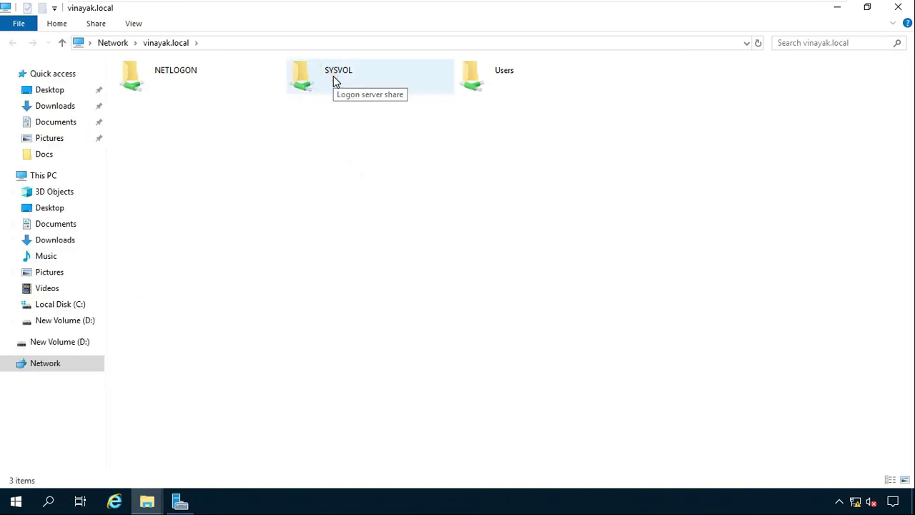
pyautogui.doubleClick(333, 80)
pyautogui.click(167, 84)
pyautogui.doubleClick(167, 85)
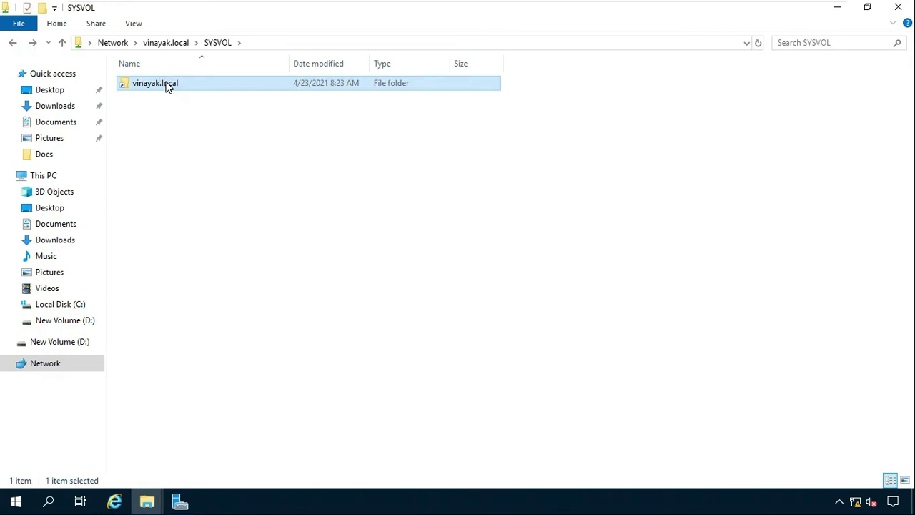
pyautogui.doubleClick(153, 84)
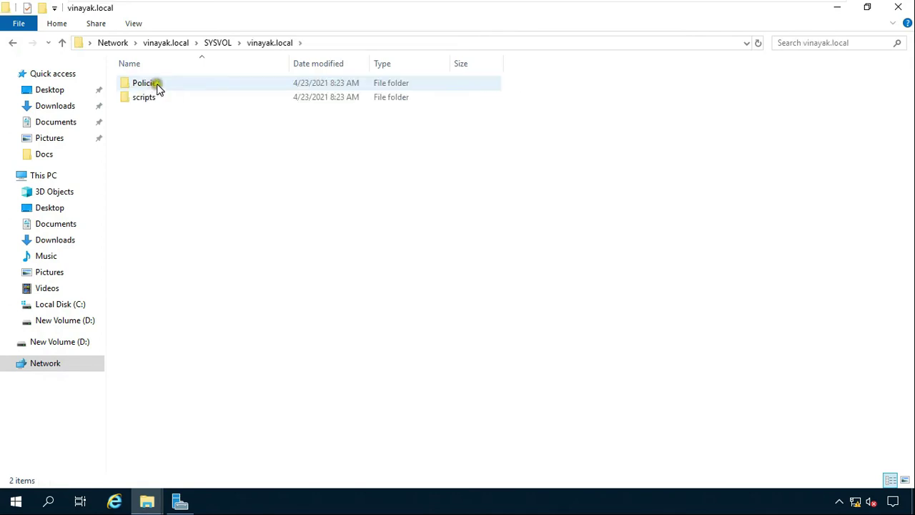
# Paste PolicyDefinitions into the Policies folder and close that window
pyautogui.rightClick(188, 147)
pyautogui.click(247, 240)
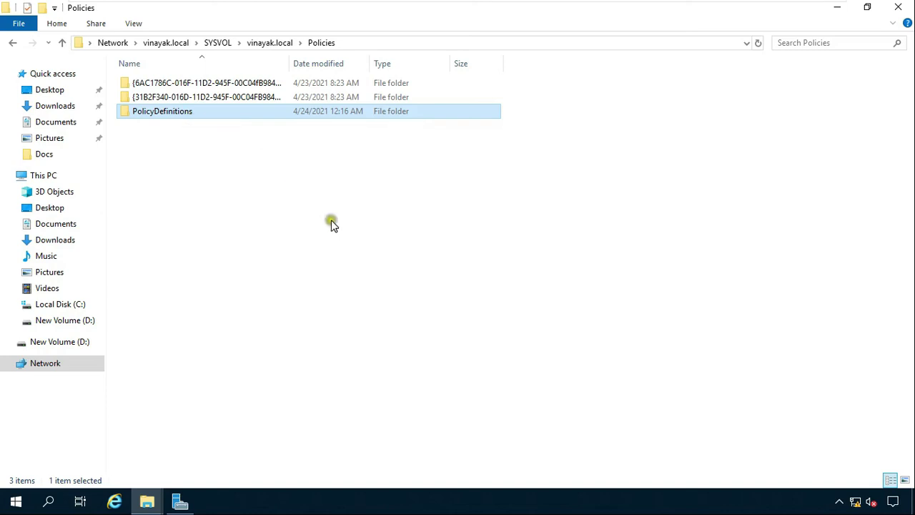
pyautogui.click(899, 8)
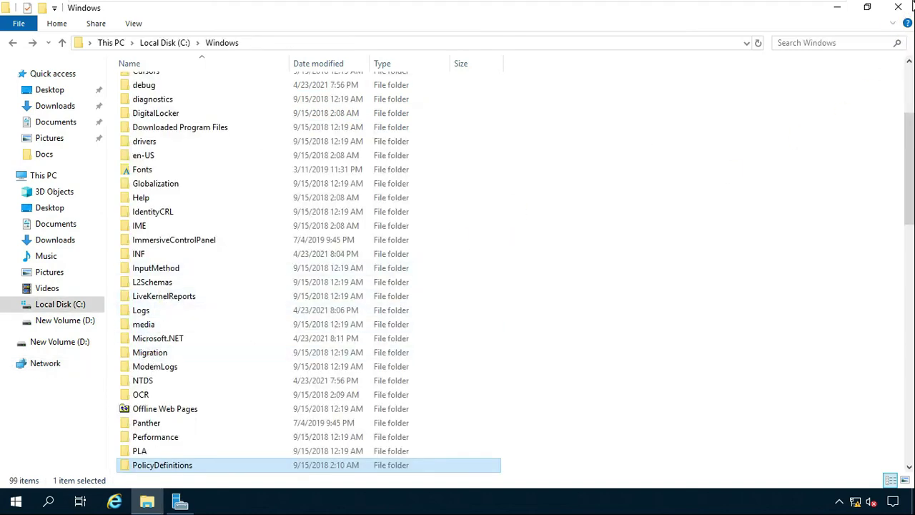
# Close Explorer, relaunch Group Policy Management and edit the Default Domain Policy
pyautogui.click(906, 7)
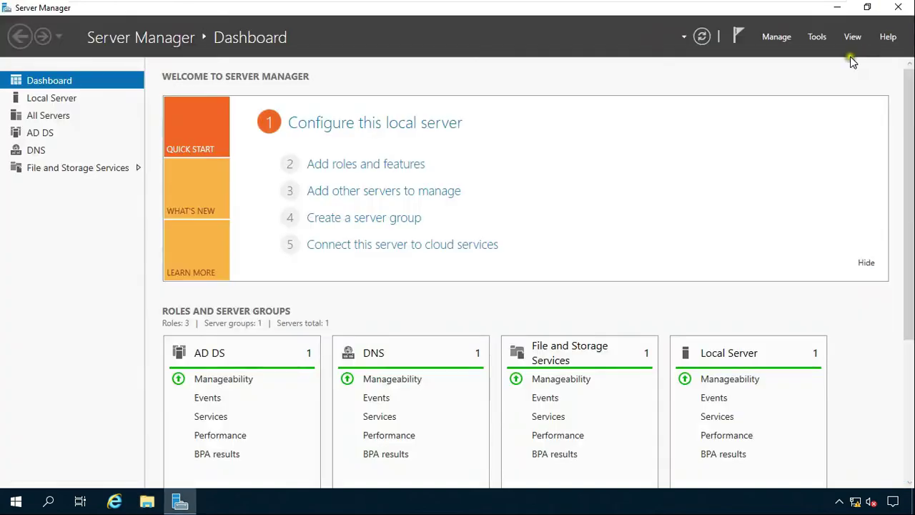
pyautogui.click(819, 39)
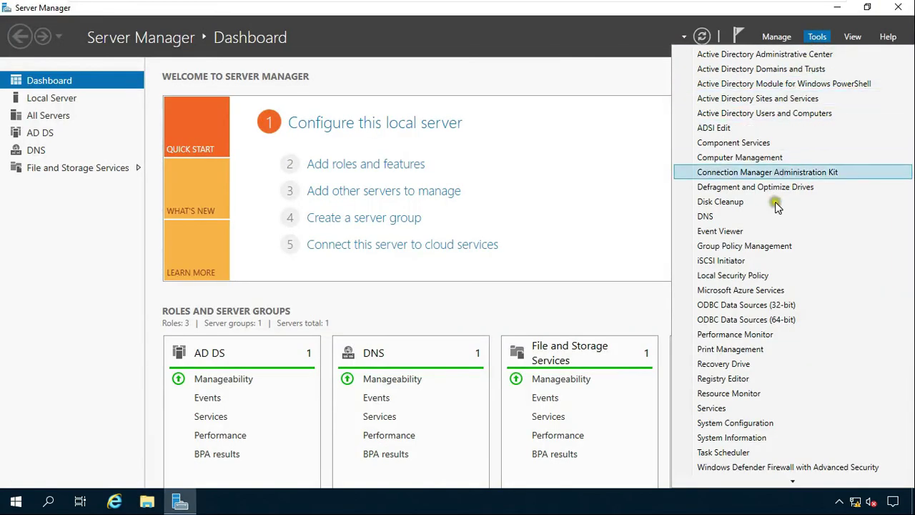
pyautogui.click(768, 247)
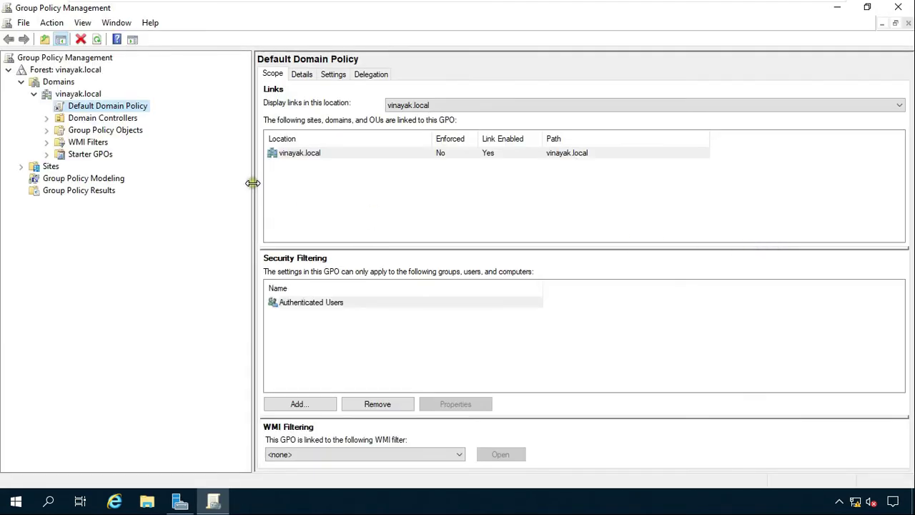
pyautogui.rightClick(134, 106)
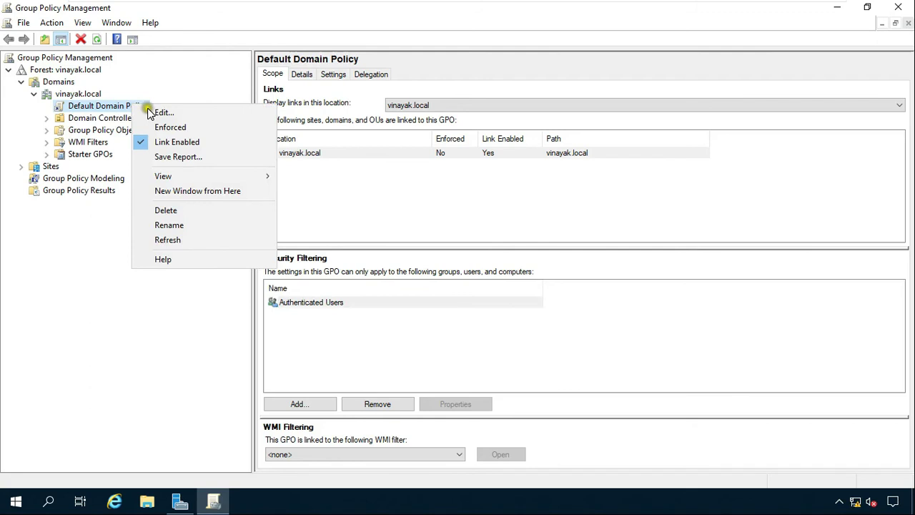
pyautogui.click(157, 112)
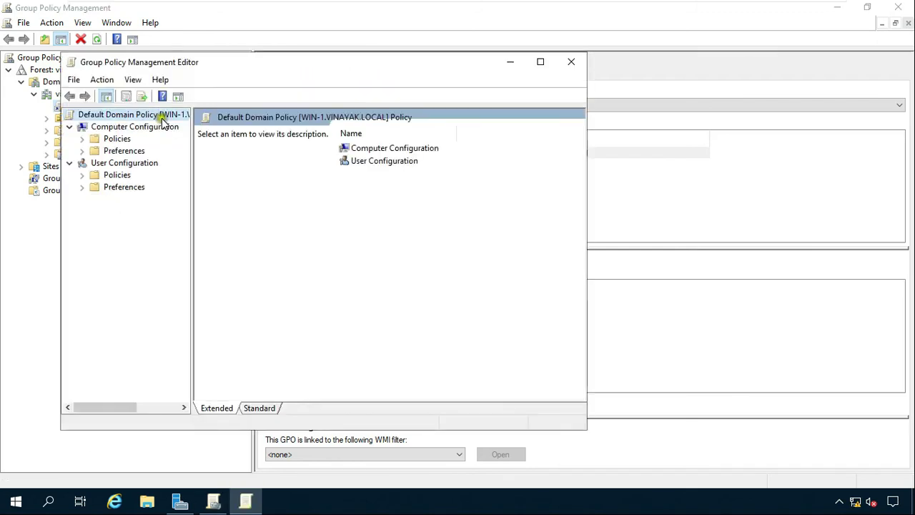
# Confirm Administrative Templates show as retrieved from the central store, then close the editor
pyautogui.moveTo(191, 150); pyautogui.dragTo(280, 171)
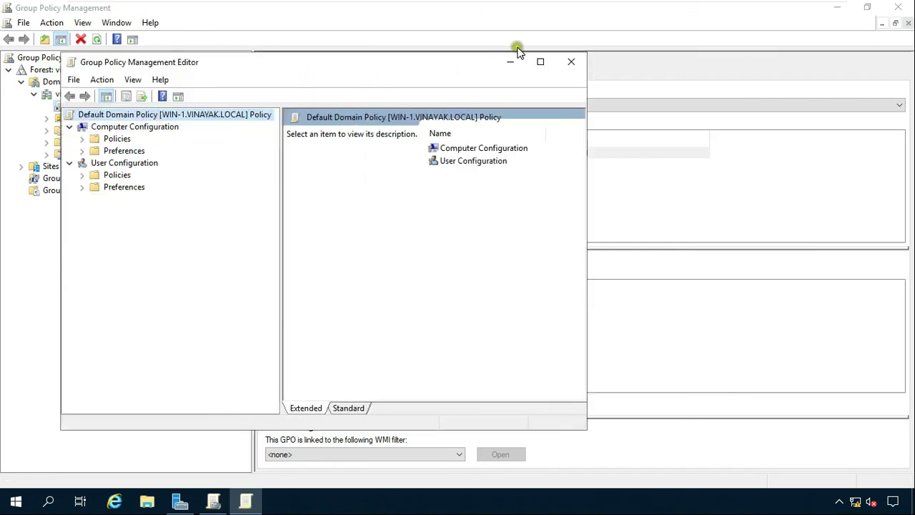
pyautogui.click(539, 61)
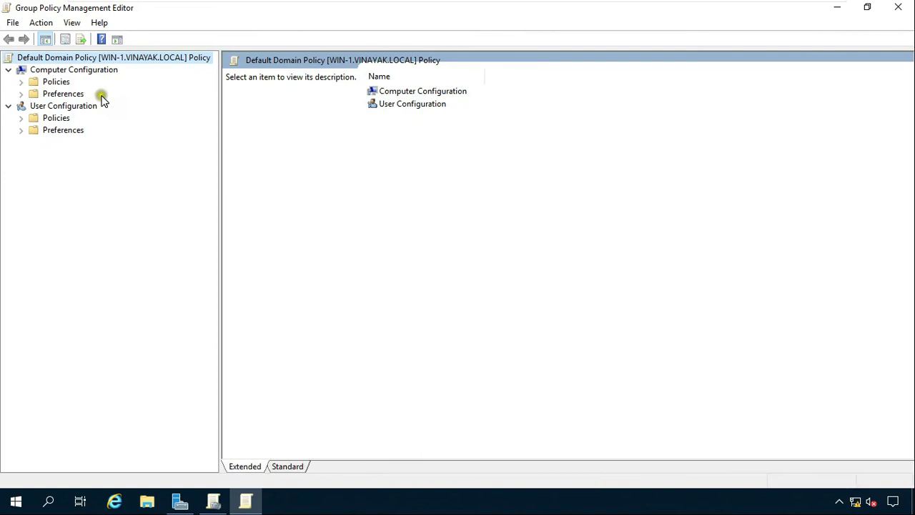
pyautogui.click(21, 81)
pyautogui.click(107, 119)
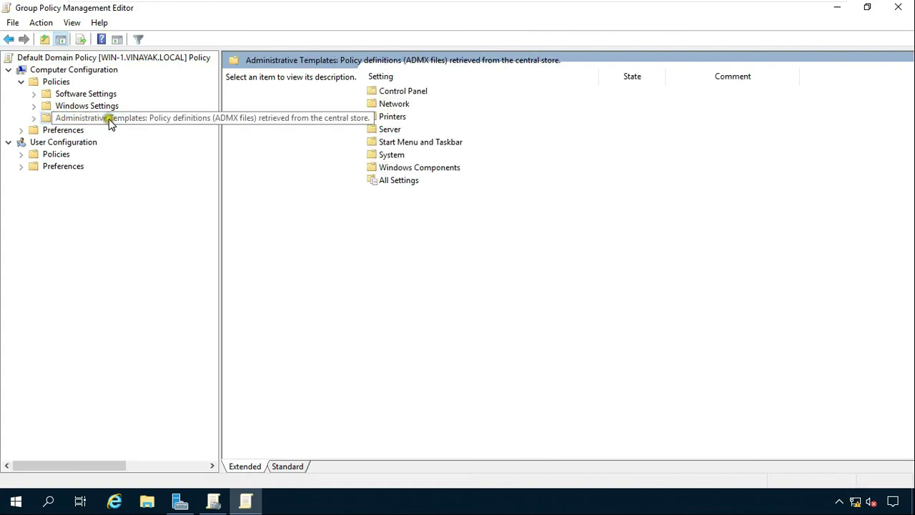
pyautogui.moveTo(219, 163); pyautogui.dragTo(443, 175)
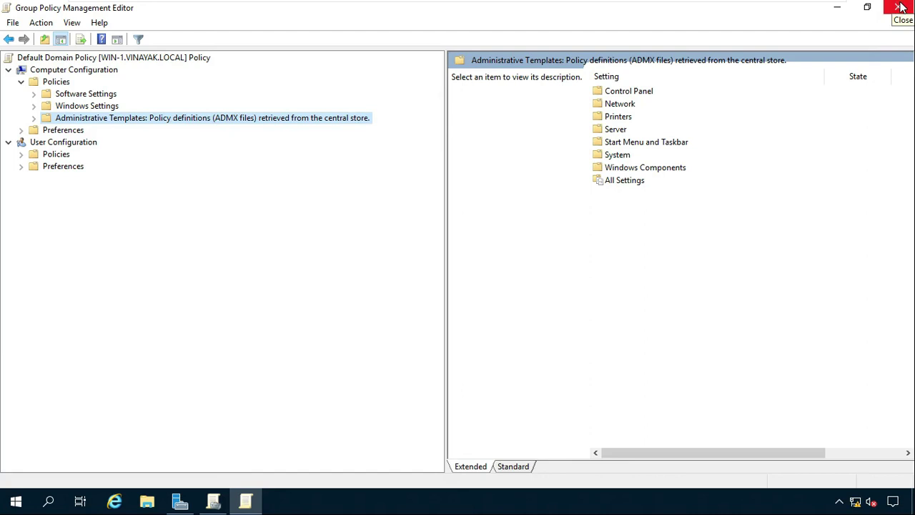
pyautogui.click(901, 7)
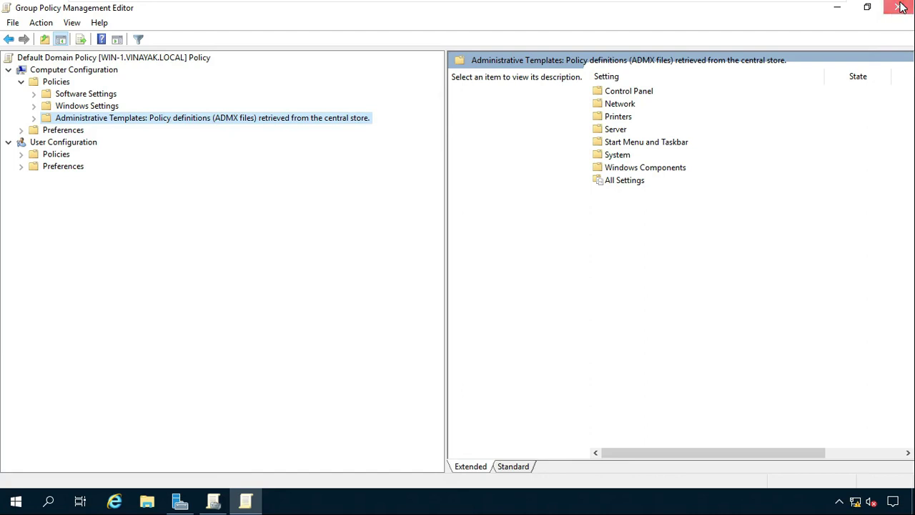
# Close the Group Policy Management console, returning to the Server Manager dashboard
pyautogui.click(899, 7)
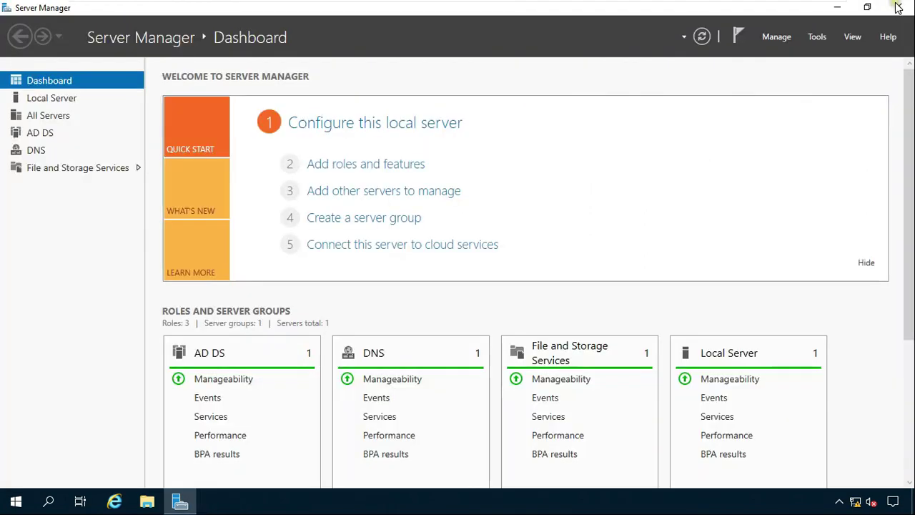